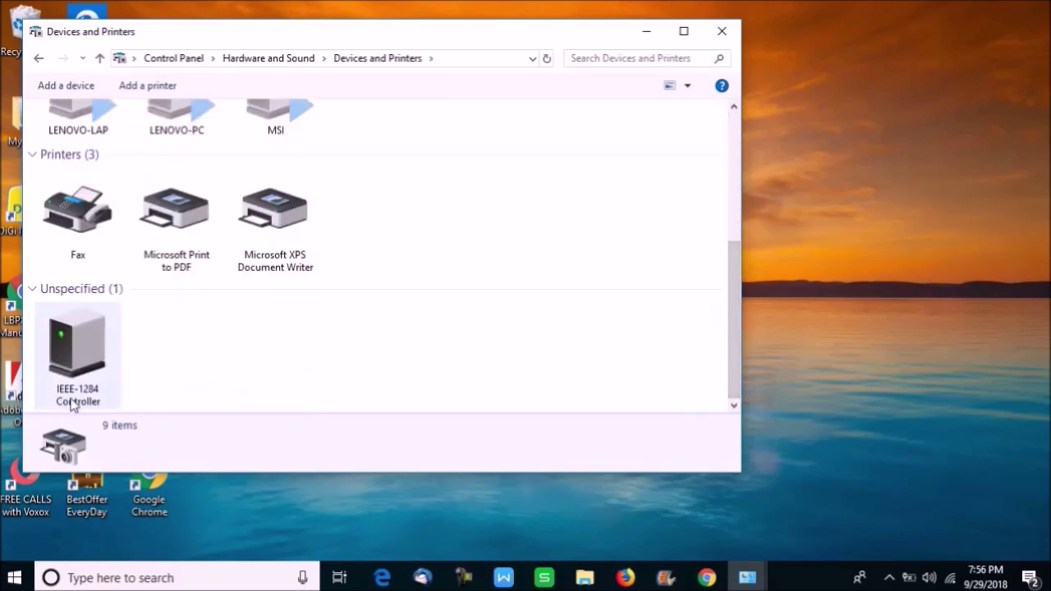
- Start adding a local printer with manual settings, using the existing USB001 virtual printer port
{"action": "left_click", "coordinate": [74, 354]}
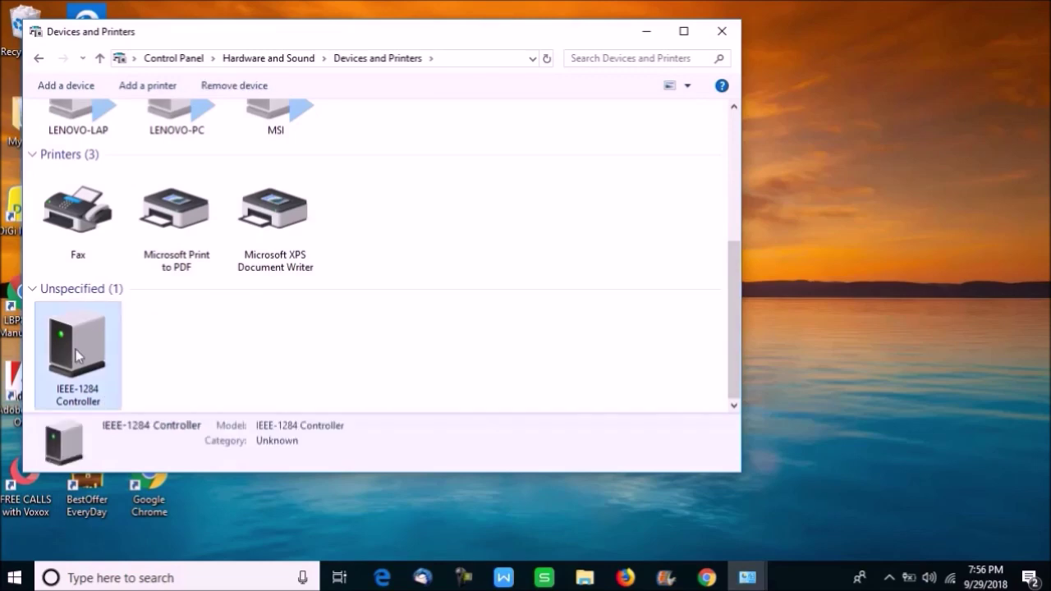
{"action": "scroll", "coordinate": [174, 253], "scroll_direction": "up", "scroll_amount": 3}
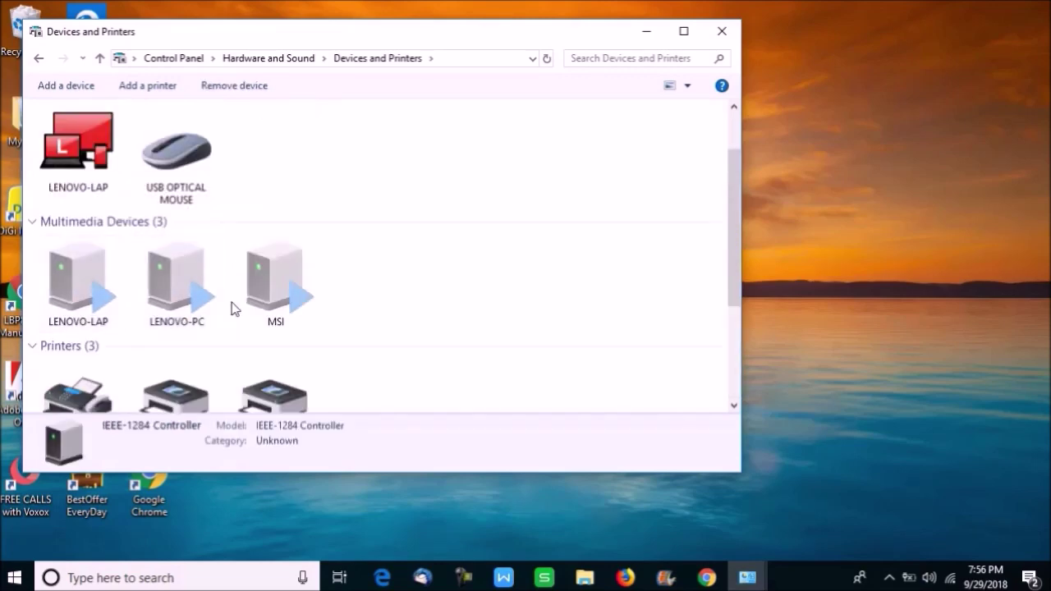
{"action": "left_click", "coordinate": [140, 92]}
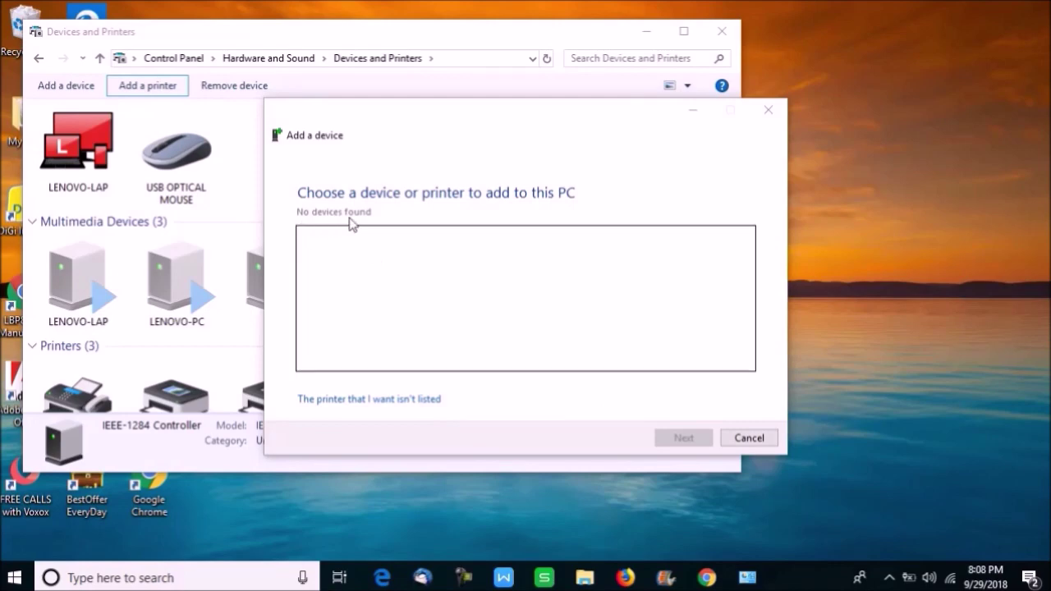
{"action": "left_click", "coordinate": [404, 409]}
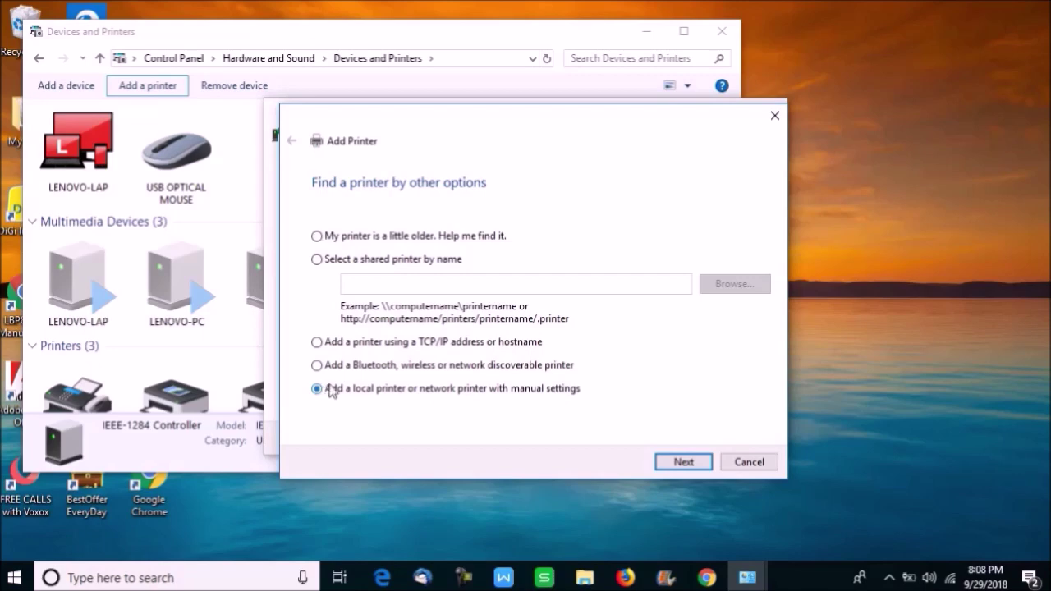
{"action": "left_click", "coordinate": [683, 462]}
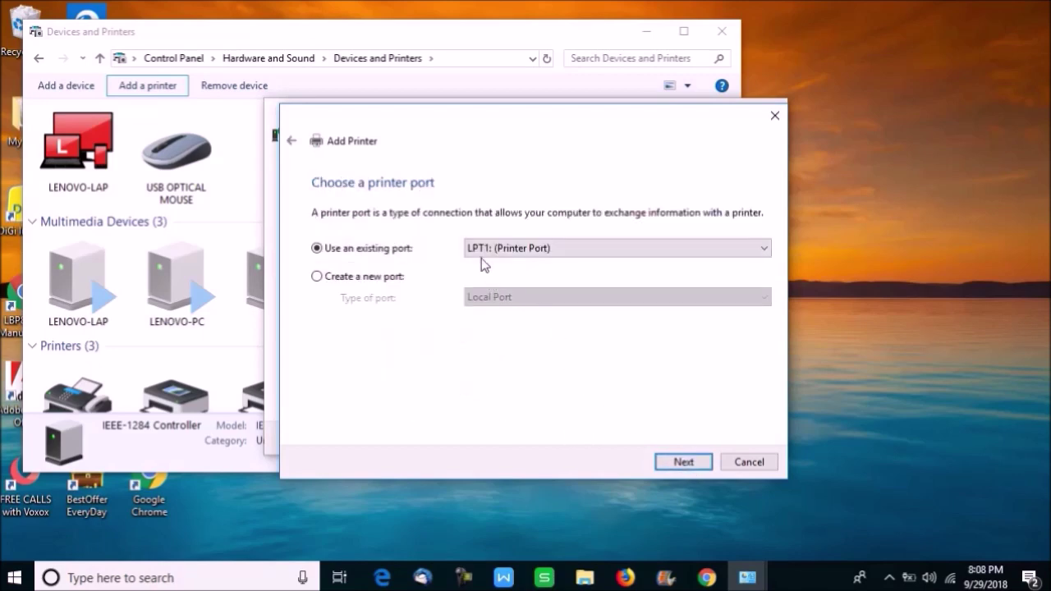
{"action": "left_click", "coordinate": [497, 251]}
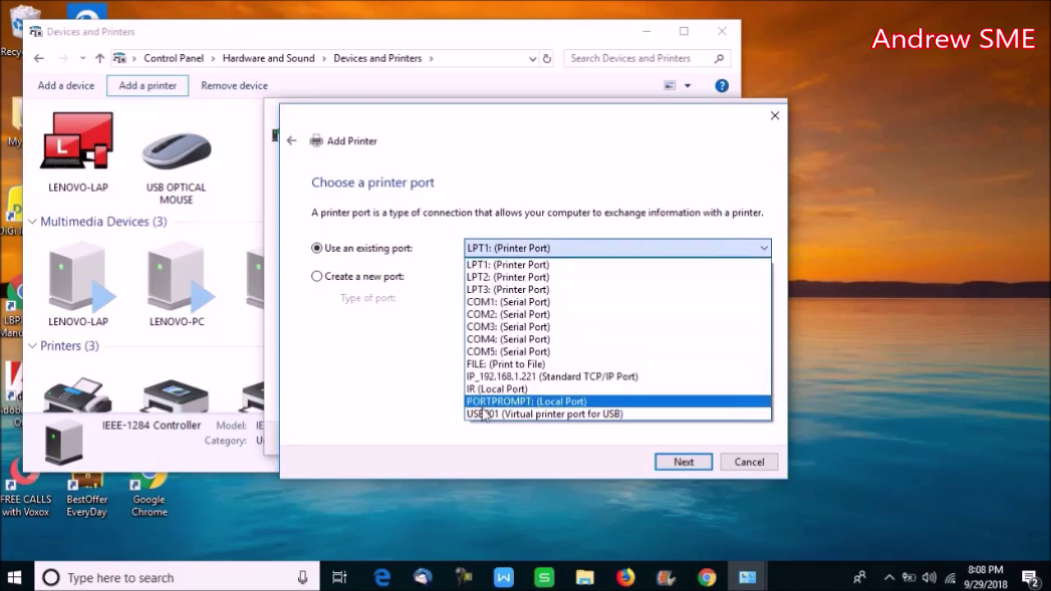
{"action": "left_click", "coordinate": [599, 416]}
{"action": "left_click", "coordinate": [694, 465]}
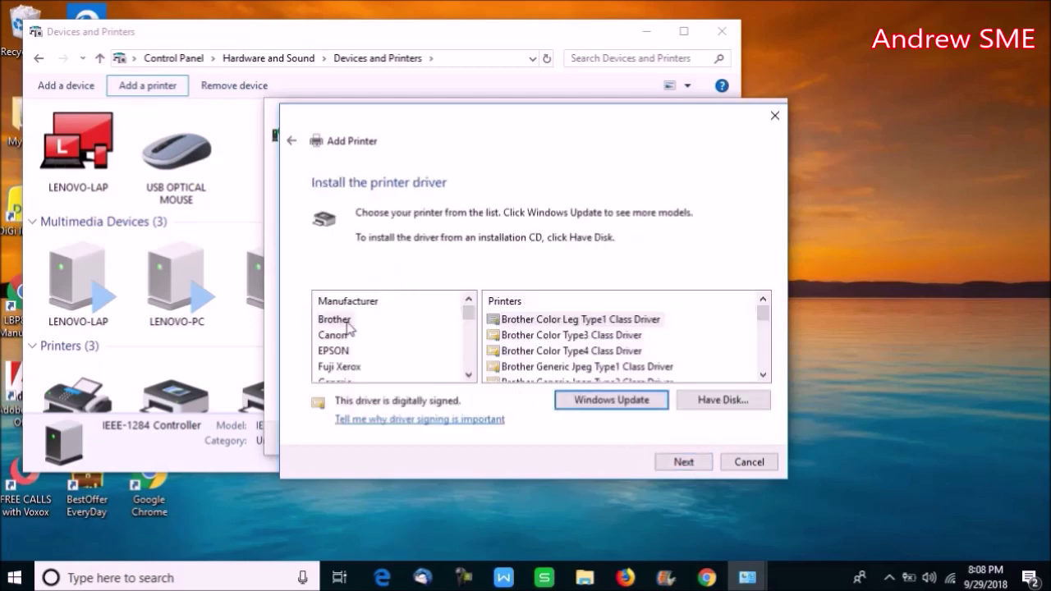
- Refresh the driver list from Windows Update and choose the Panasonic KX-P1121 driver
{"action": "left_click", "coordinate": [609, 402]}
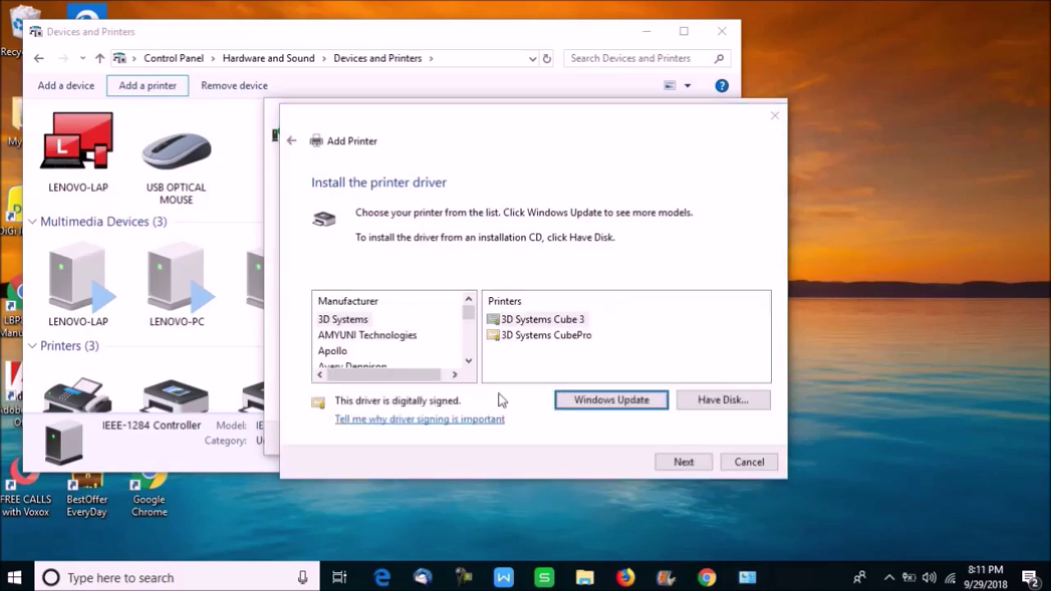
{"action": "left_click", "coordinate": [363, 320]}
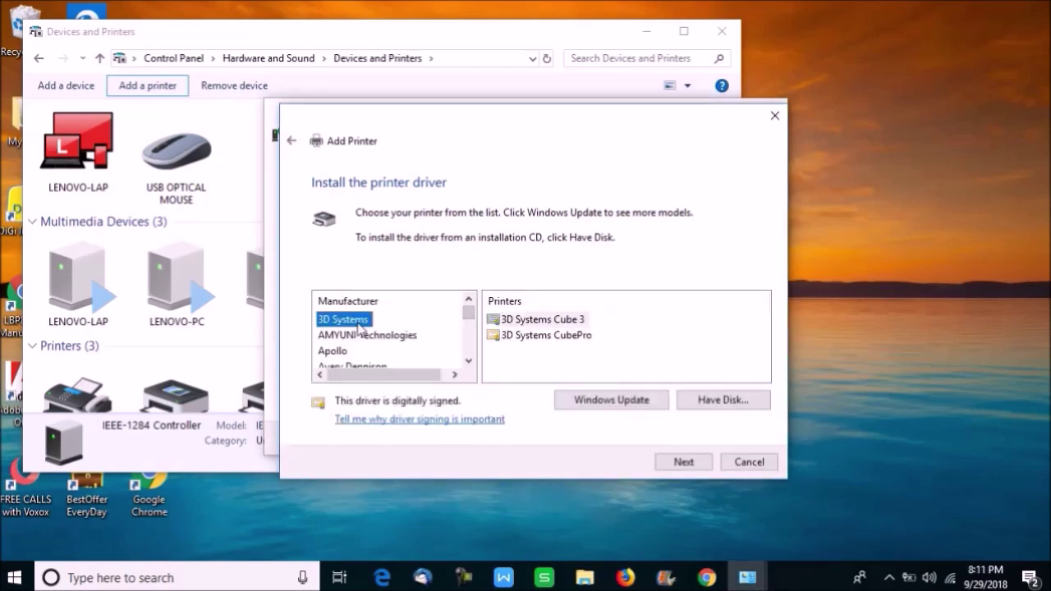
{"action": "left_click", "coordinate": [468, 361]}
{"action": "left_click", "coordinate": [468, 361]}
{"action": "left_click_drag", "start_coordinate": [467, 314], "coordinate": [469, 335]}
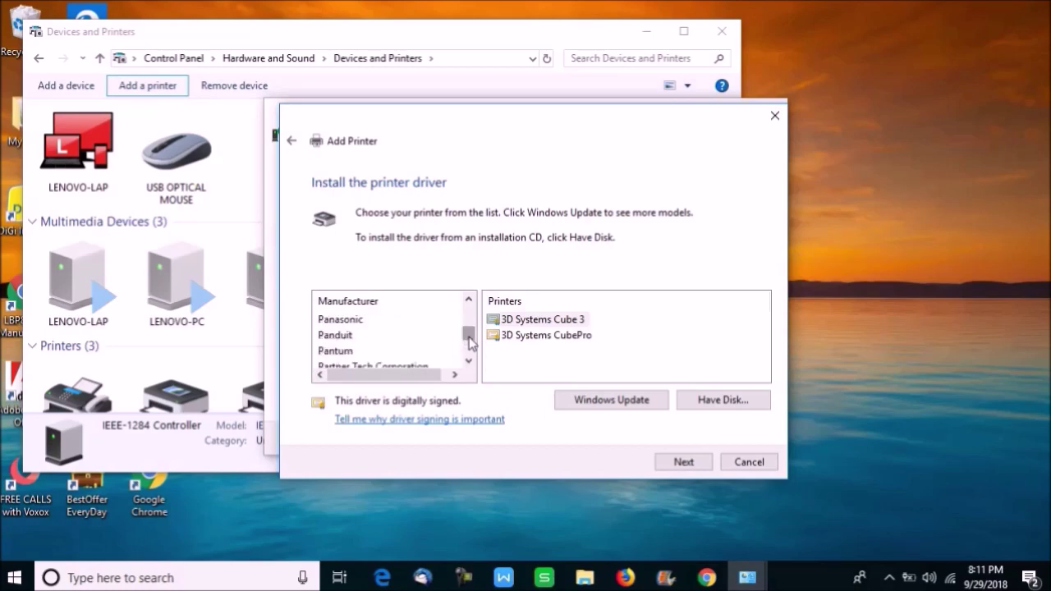
{"action": "left_click", "coordinate": [349, 320]}
{"action": "left_click", "coordinate": [530, 327]}
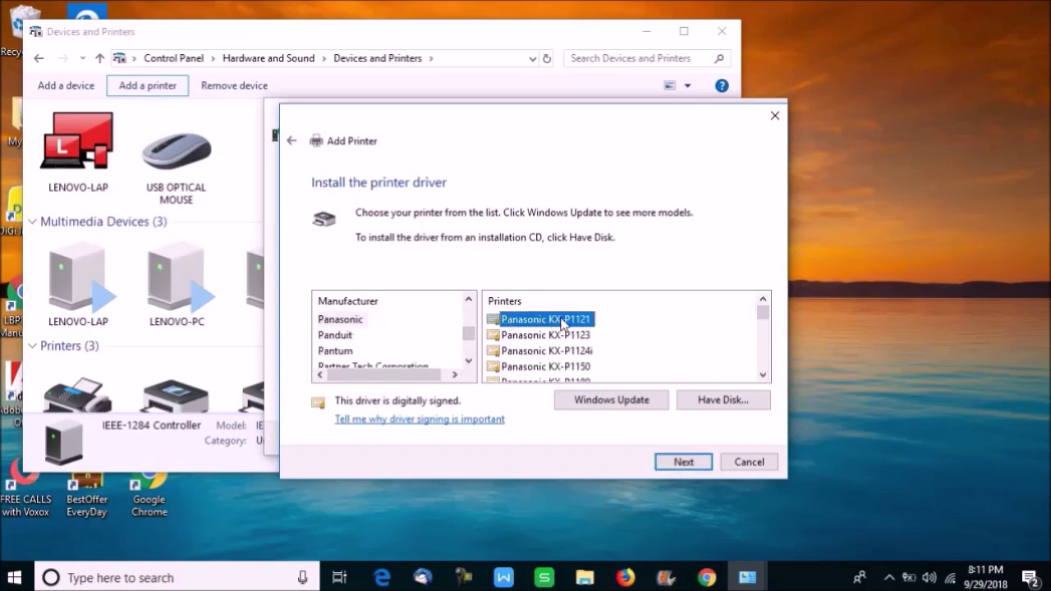
{"action": "left_click", "coordinate": [692, 469]}
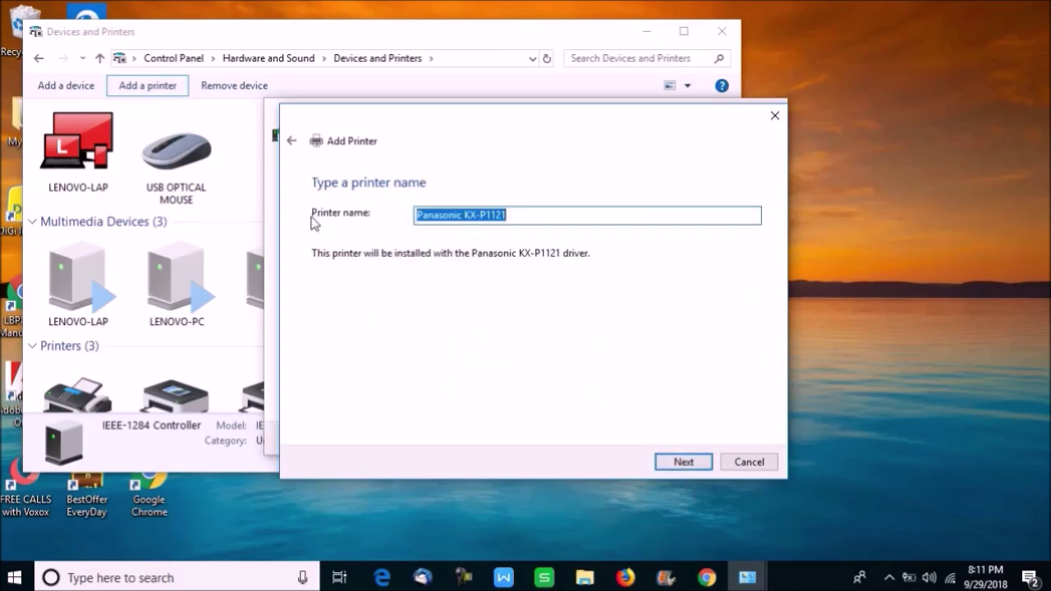
- Try to install the printer under the suggested name Panasonic KX-P1121, and cancel adding the printer
{"action": "left_click", "coordinate": [686, 465]}
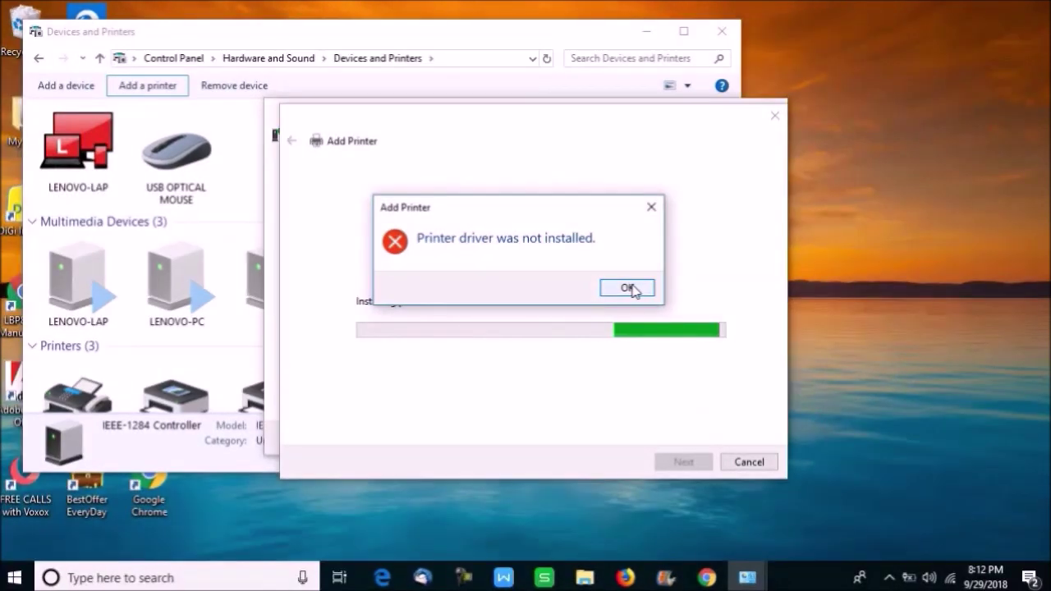
{"action": "left_click", "coordinate": [633, 288]}
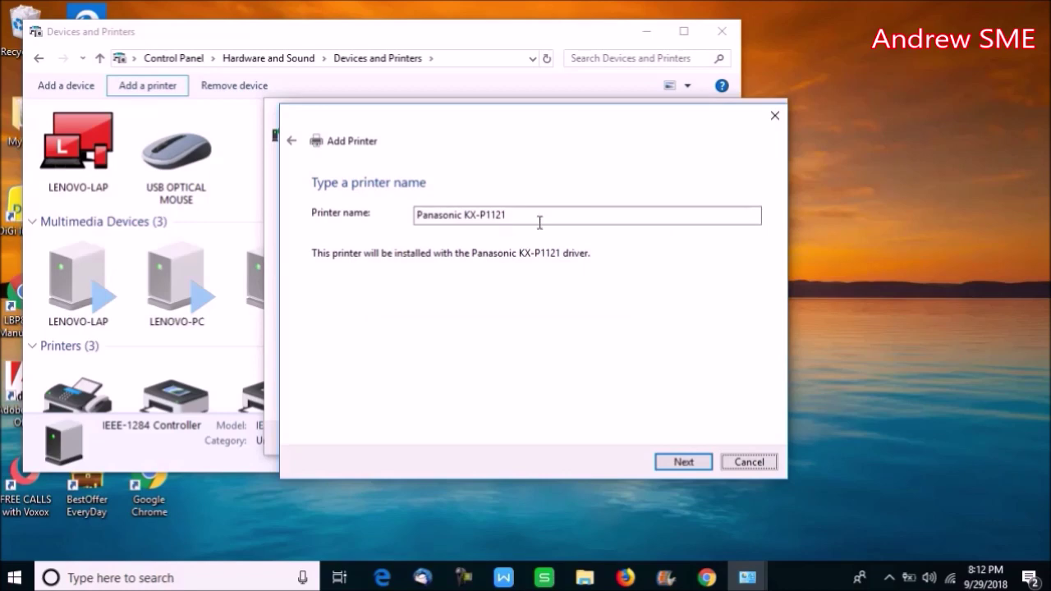
{"action": "left_click", "coordinate": [745, 462]}
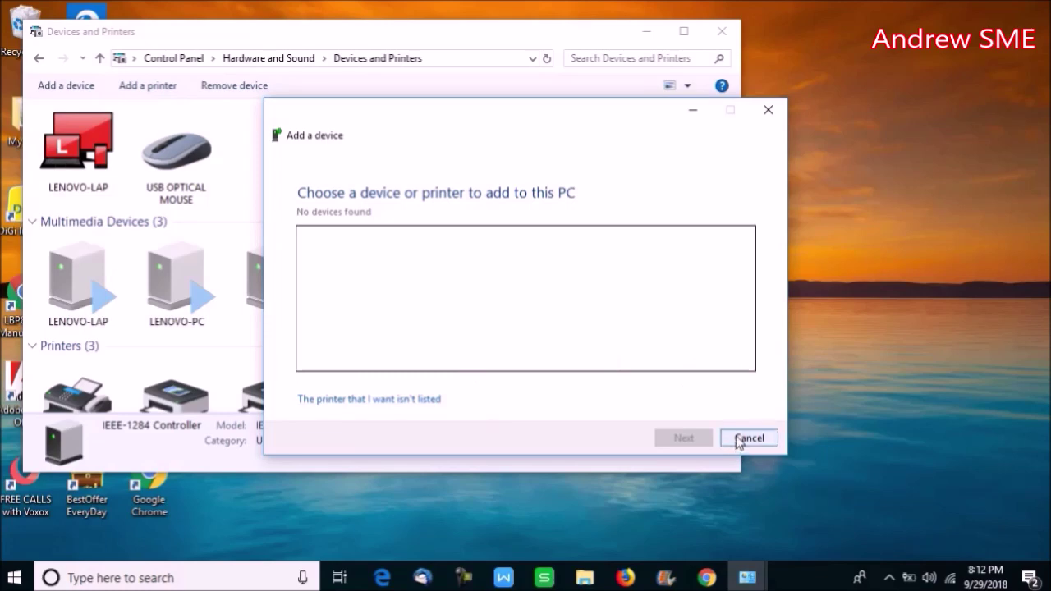
{"action": "left_click", "coordinate": [746, 437]}
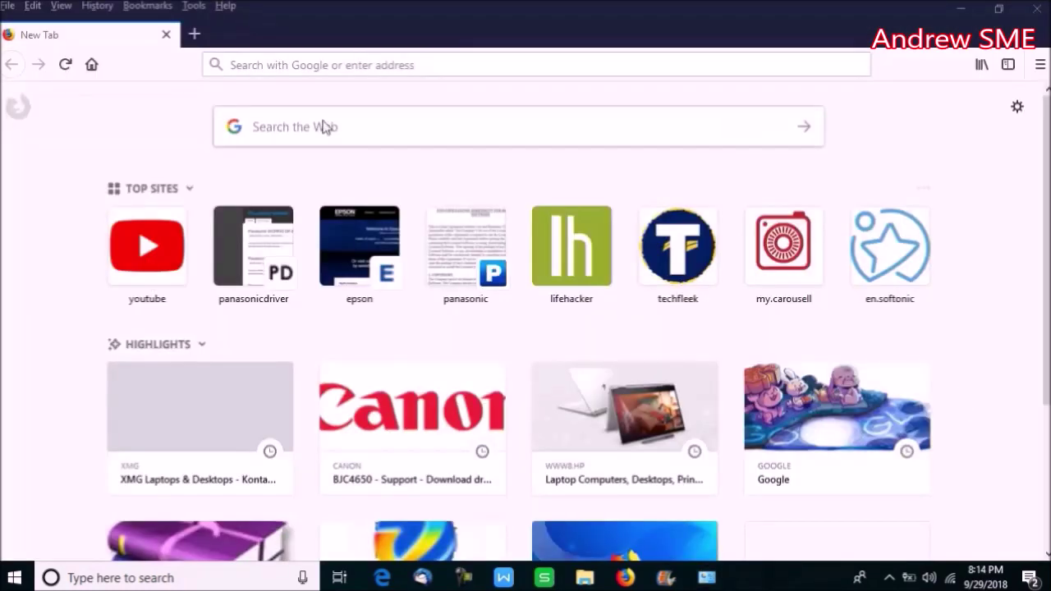
- In Firefox, search for "panasonic kx-p1121 for windows 10" and open Panasonic Global's KX-P1121E/+ download page
{"action": "left_click", "coordinate": [410, 64]}
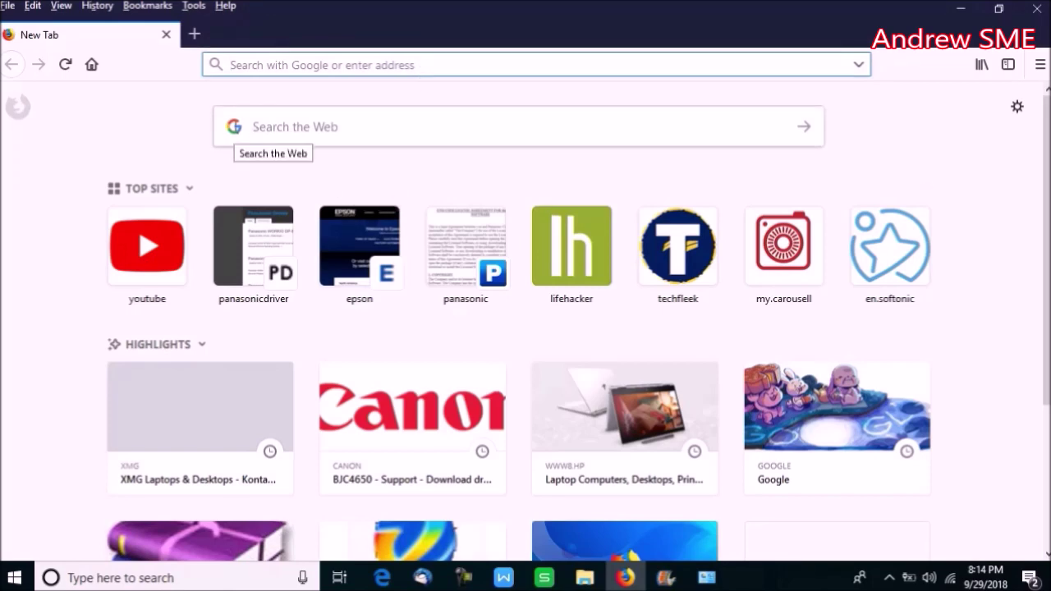
{"action": "type", "text": "p"}
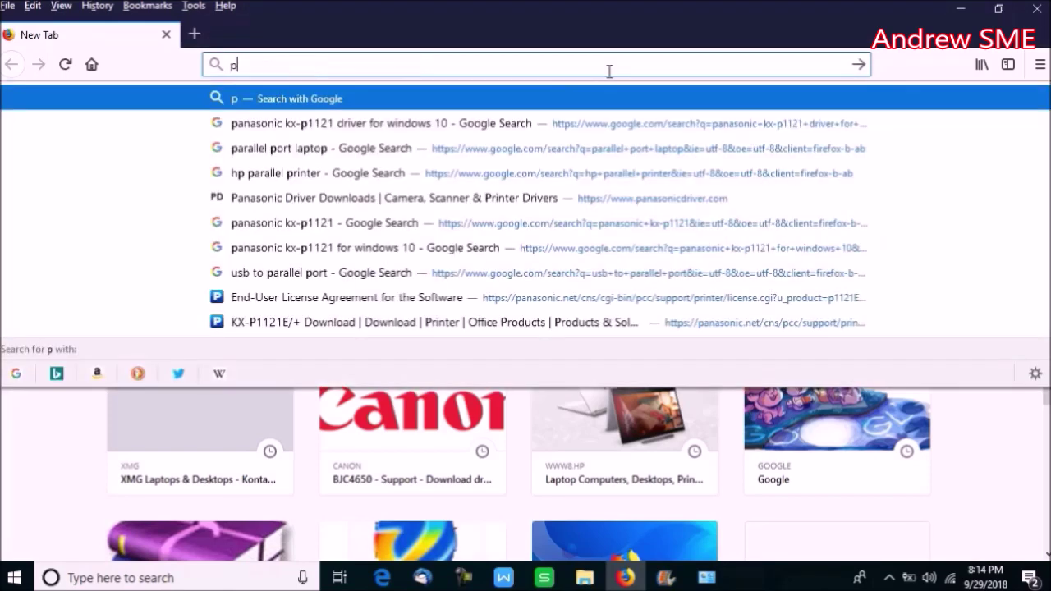
{"action": "type", "text": "anasonic"}
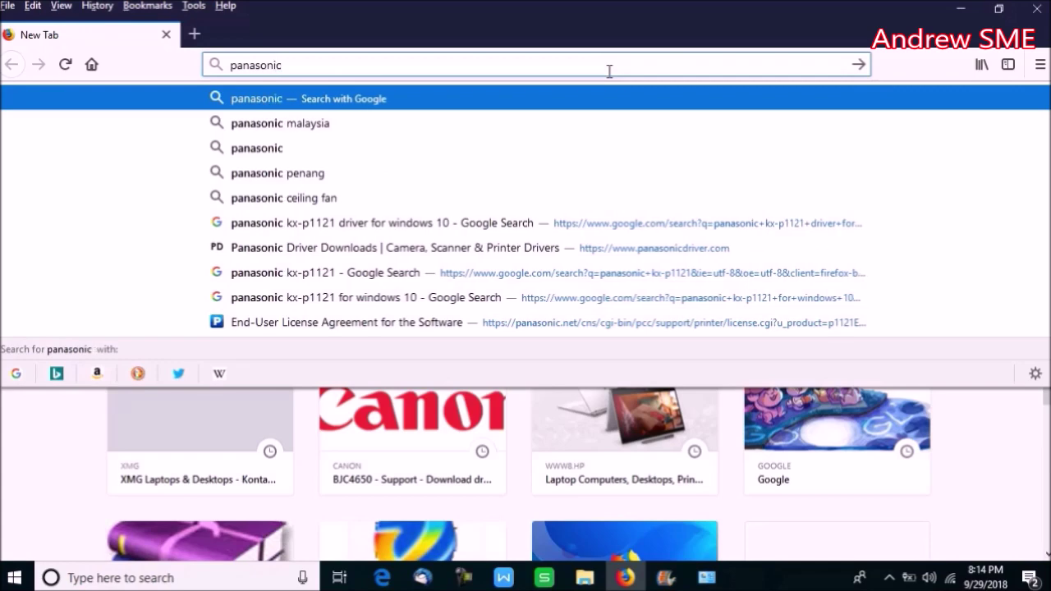
{"action": "type", "text": " kx-p1121"}
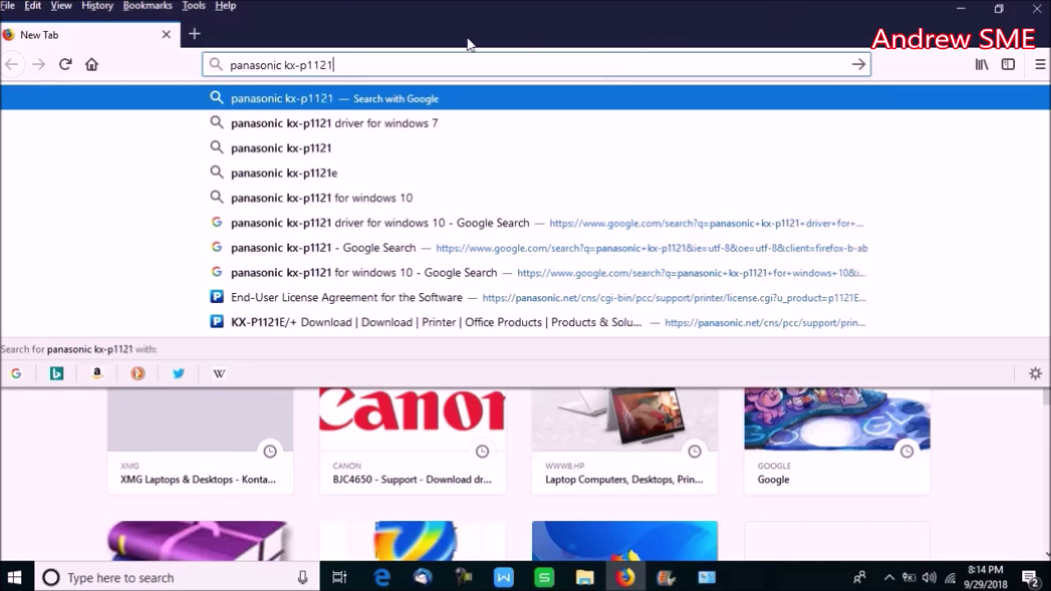
{"action": "left_click", "coordinate": [360, 199]}
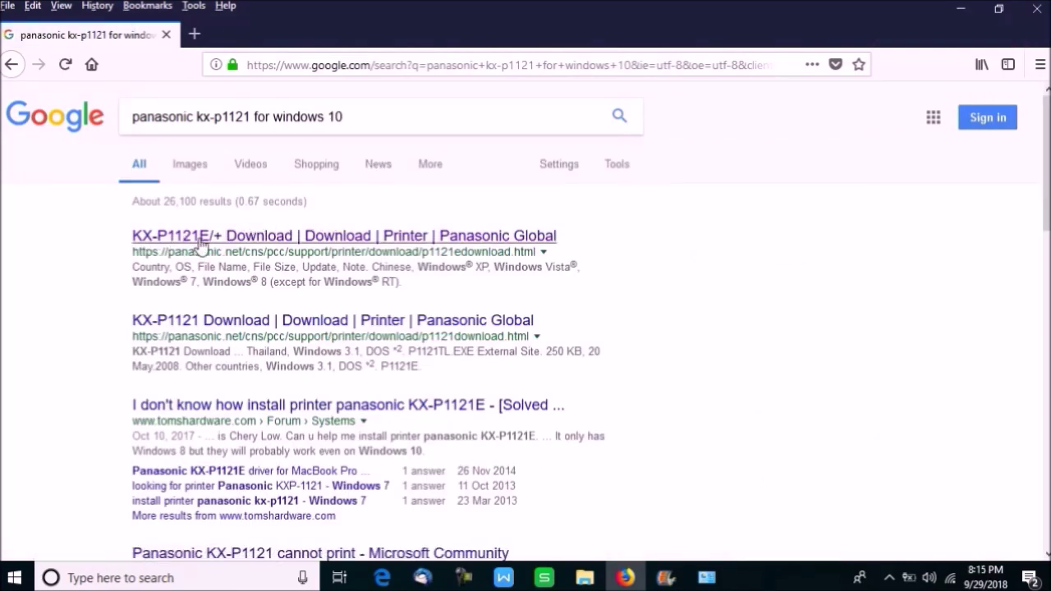
{"action": "left_click", "coordinate": [312, 238]}
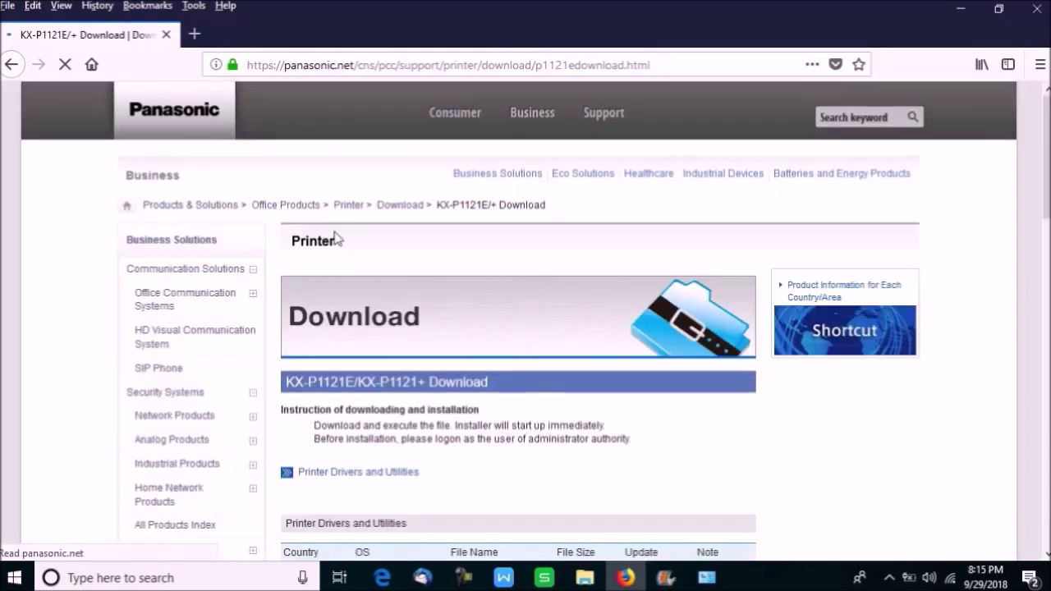
- Download the "Other countries" driver kx-p1121e_110.exe, agreeing to the end-user license agreement
{"action": "scroll", "coordinate": [330, 236], "scroll_direction": "down", "scroll_amount": 4}
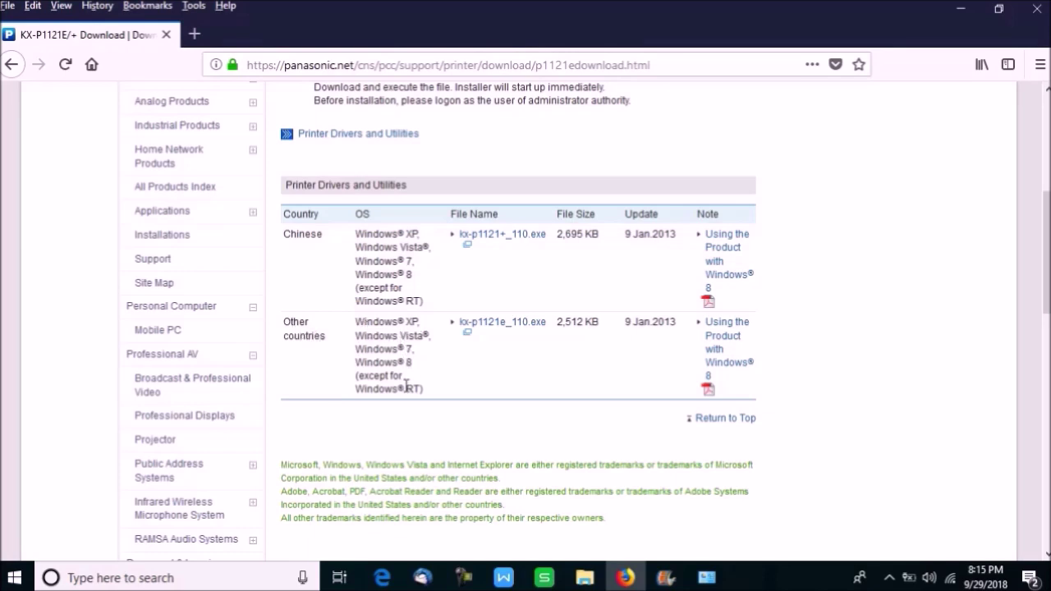
{"action": "left_click", "coordinate": [480, 325]}
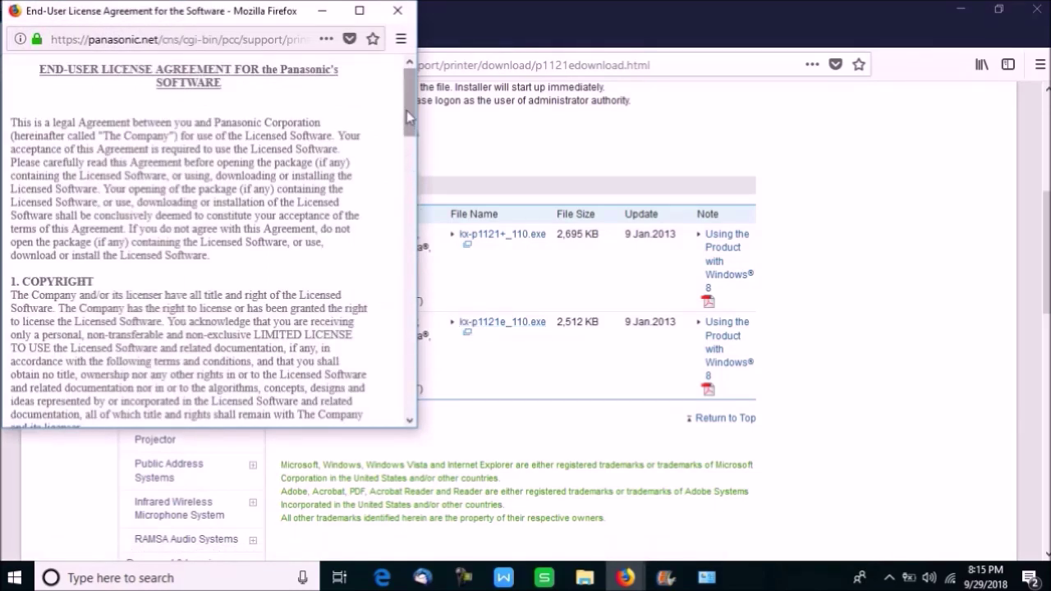
{"action": "left_click_drag", "start_coordinate": [409, 116], "coordinate": [401, 411]}
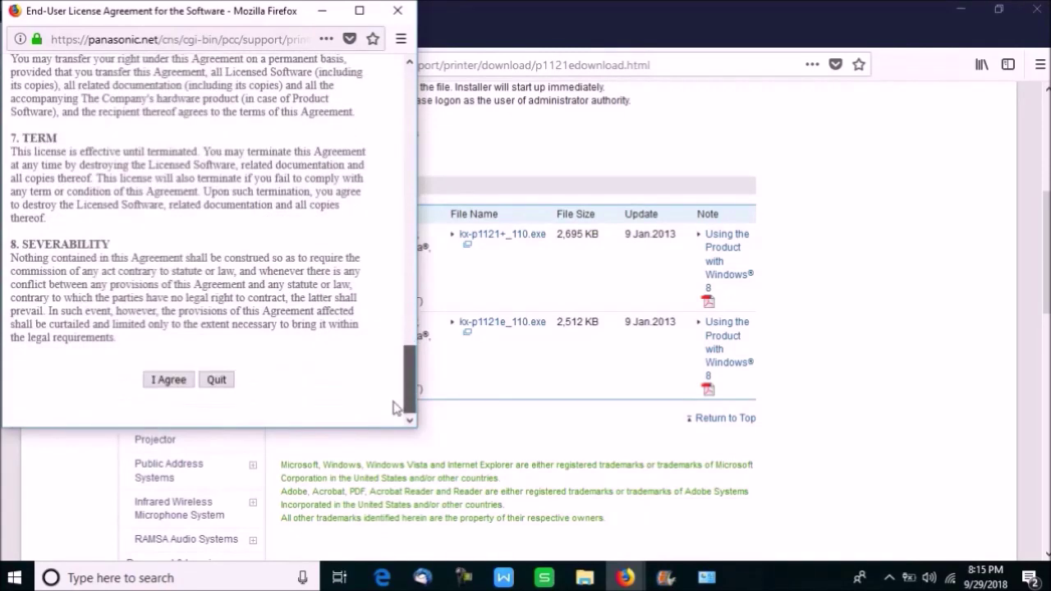
{"action": "left_click", "coordinate": [169, 380]}
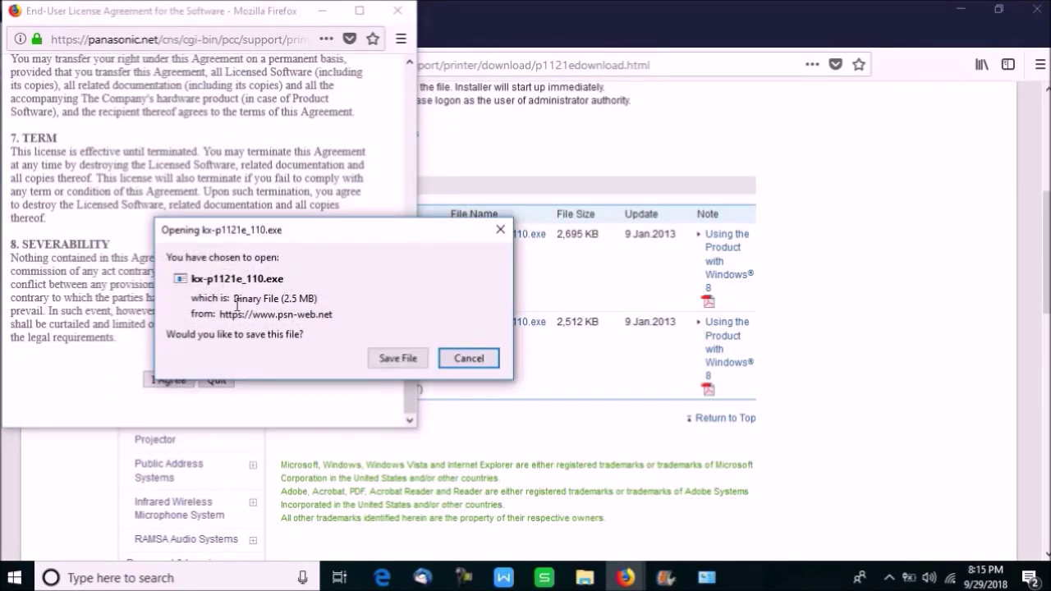
{"action": "left_click", "coordinate": [401, 358]}
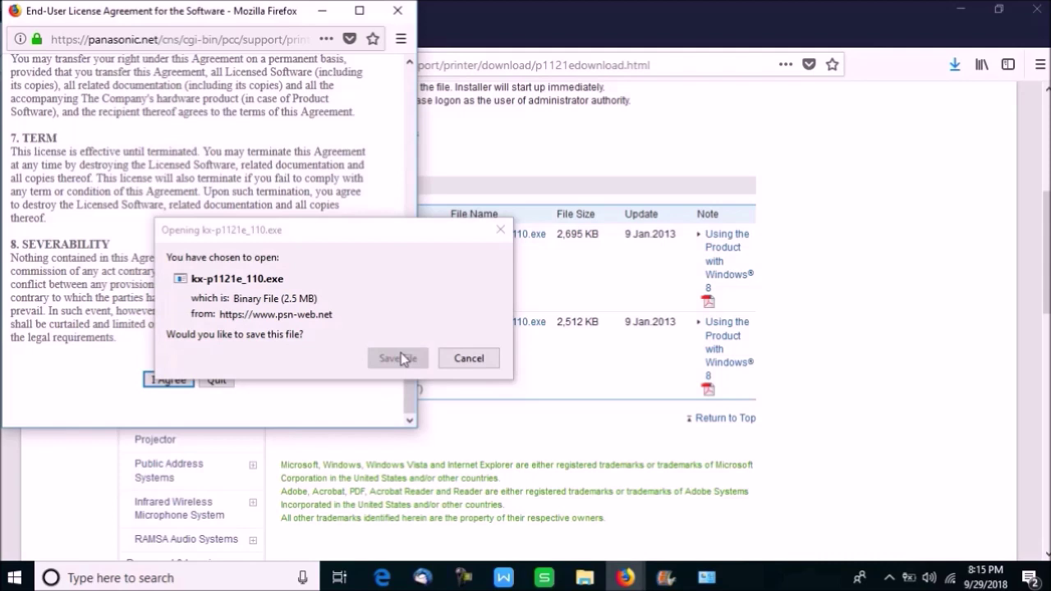
{"action": "left_click", "coordinate": [597, 412]}
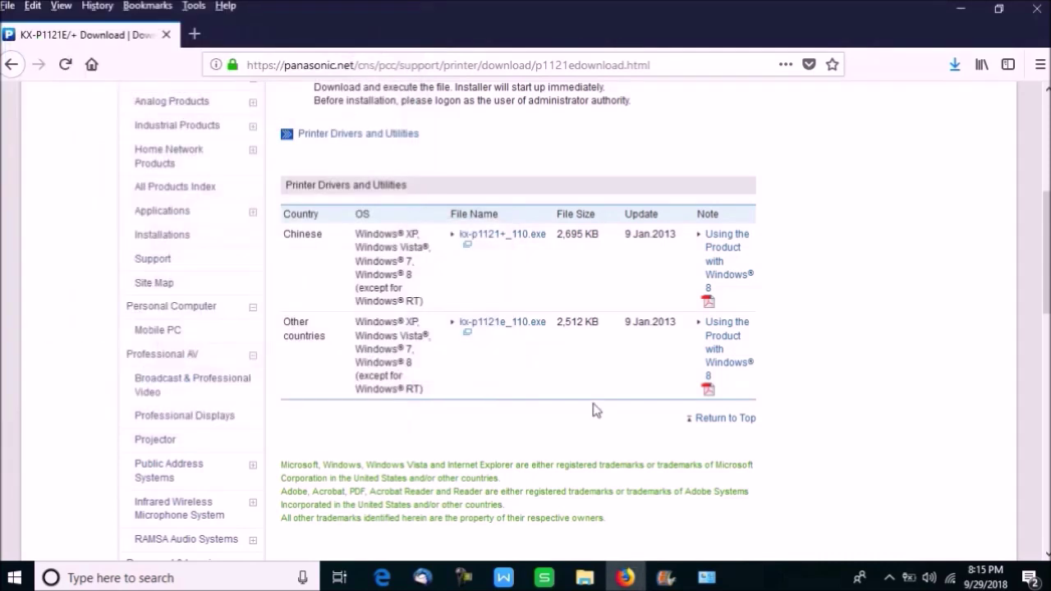
- Run kx-p1121e_110 from the Downloads folder, accept the license terms and install the Panasonic KX-P1121E driver
{"action": "left_click", "coordinate": [955, 69]}
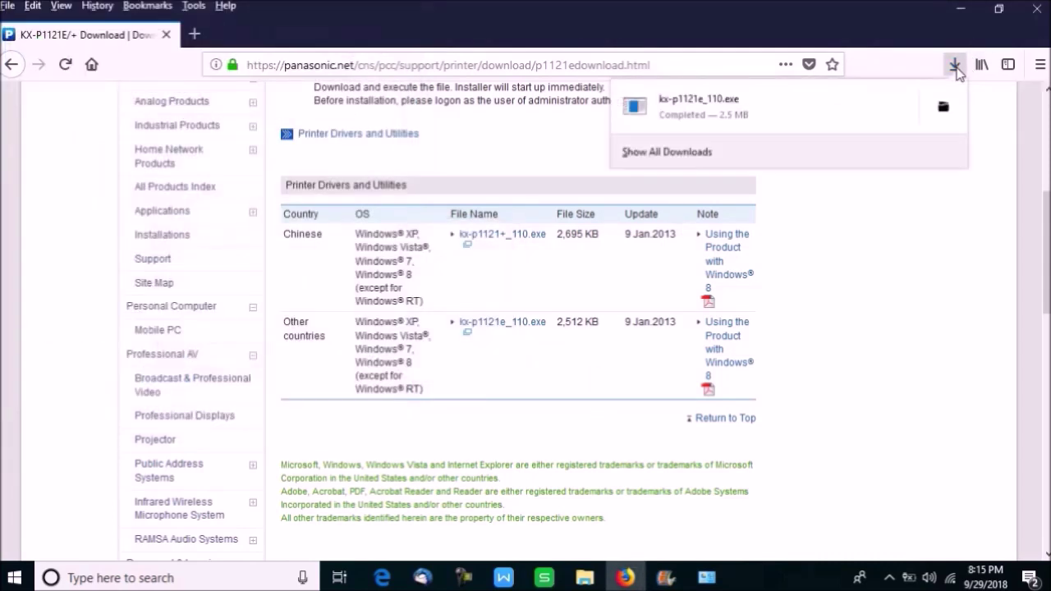
{"action": "left_click", "coordinate": [942, 108]}
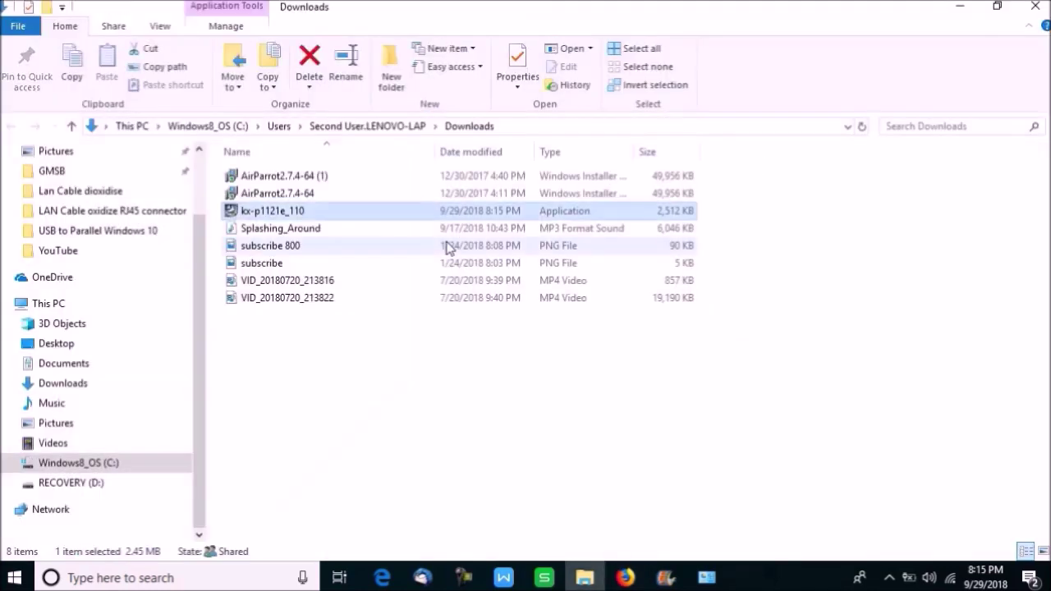
{"action": "double_click", "coordinate": [289, 215]}
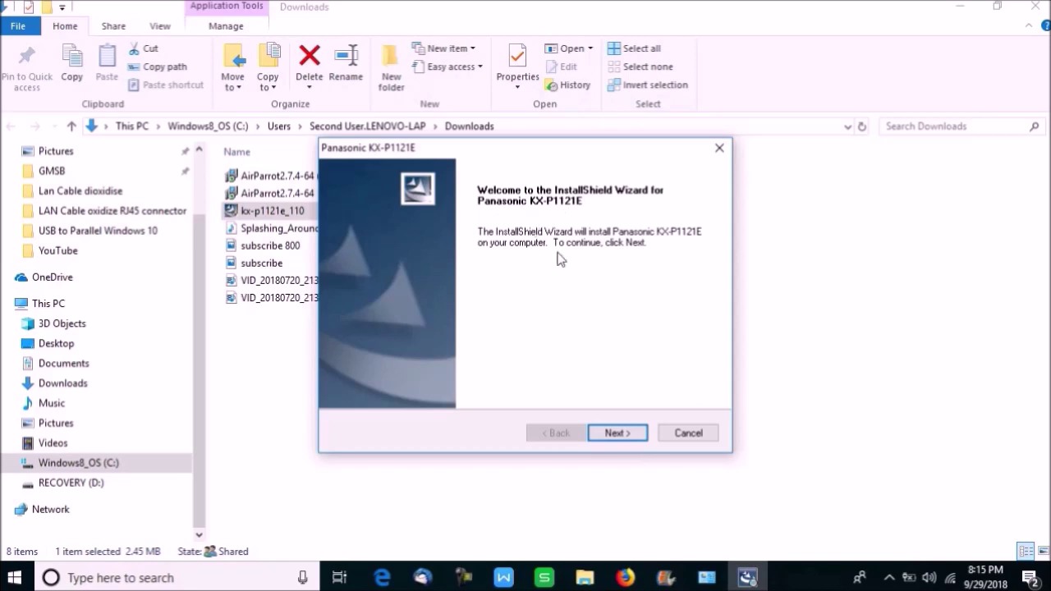
{"action": "left_click", "coordinate": [617, 432]}
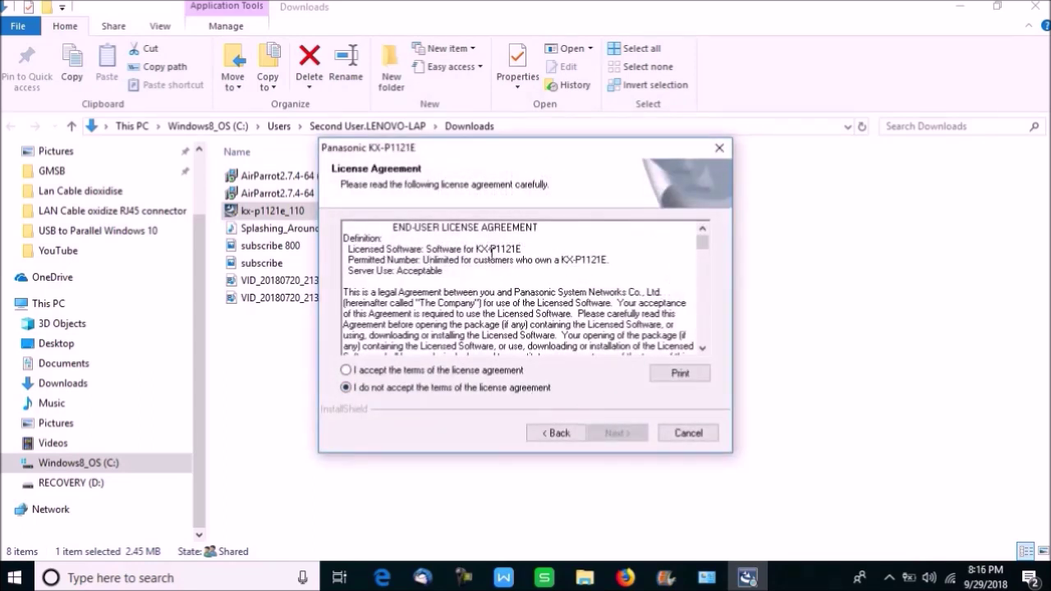
{"action": "left_click", "coordinate": [363, 372]}
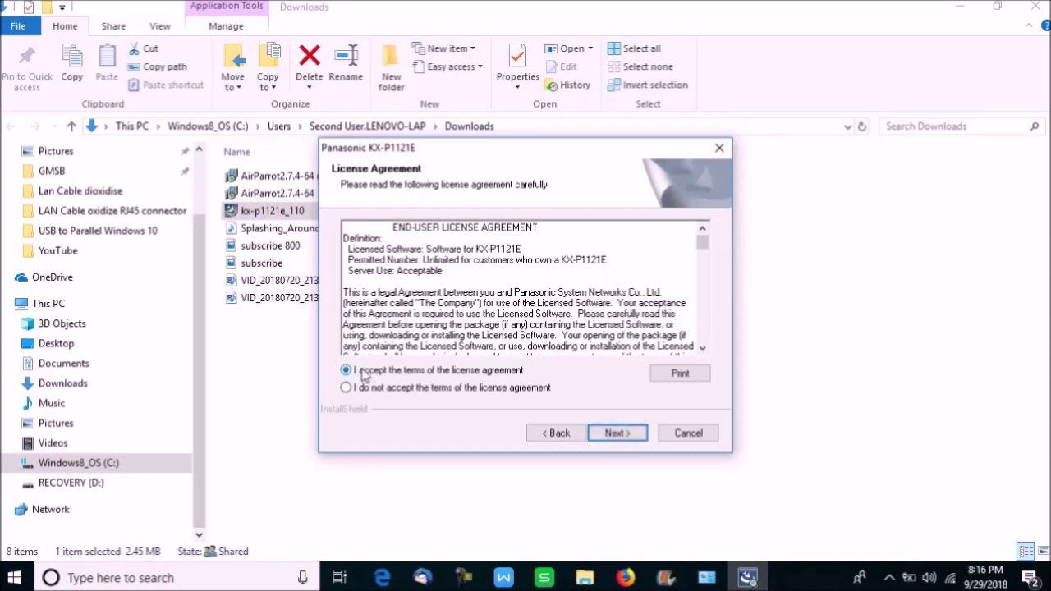
{"action": "left_click", "coordinate": [617, 433]}
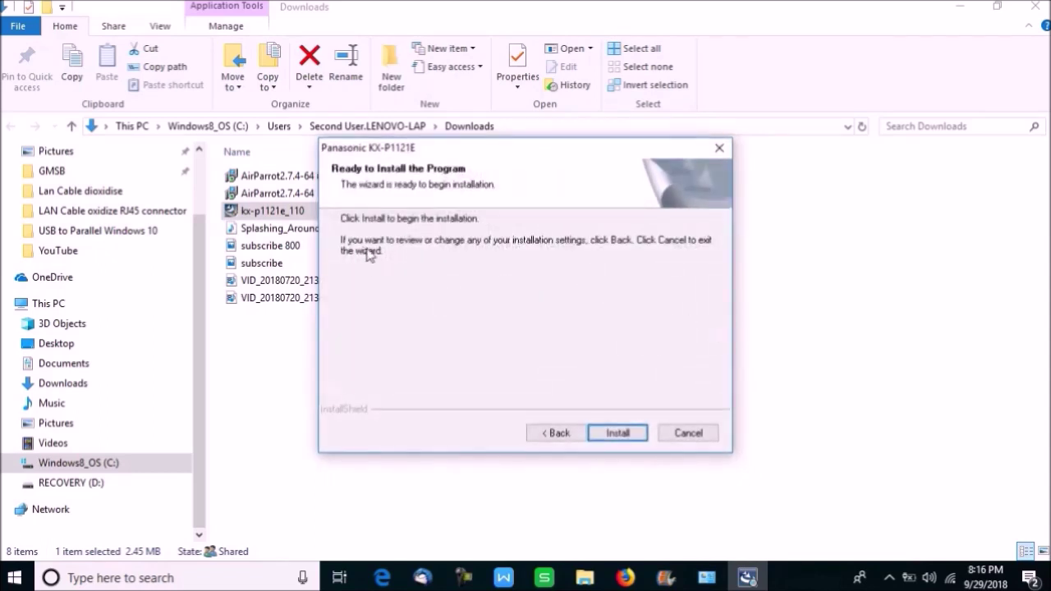
{"action": "left_click", "coordinate": [616, 434]}
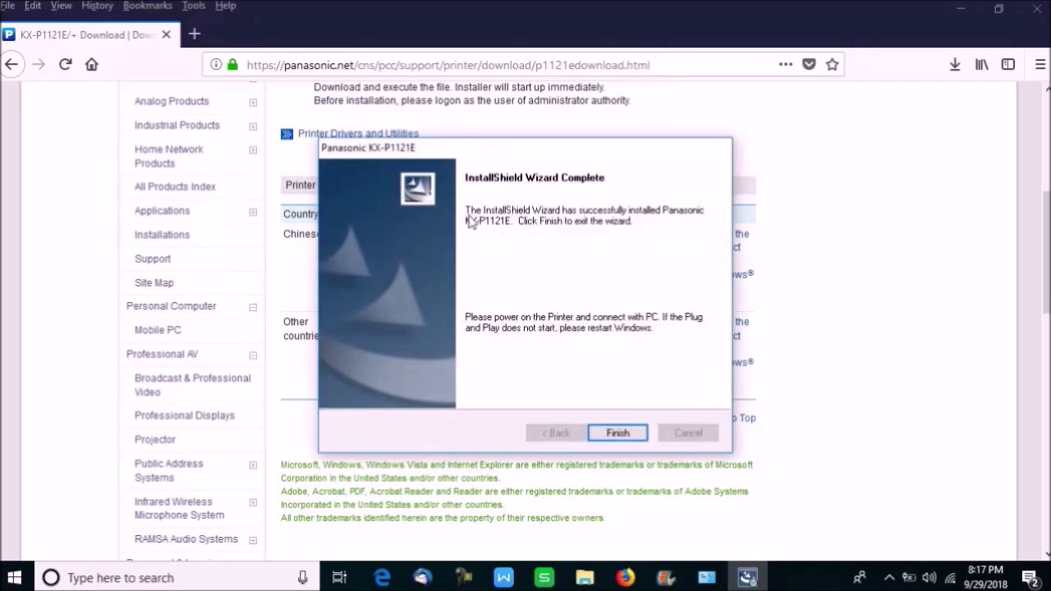
- Finish the driver installation wizard and, in Devices and Printers, start adding a local printer with manual settings
{"action": "left_click", "coordinate": [614, 434]}
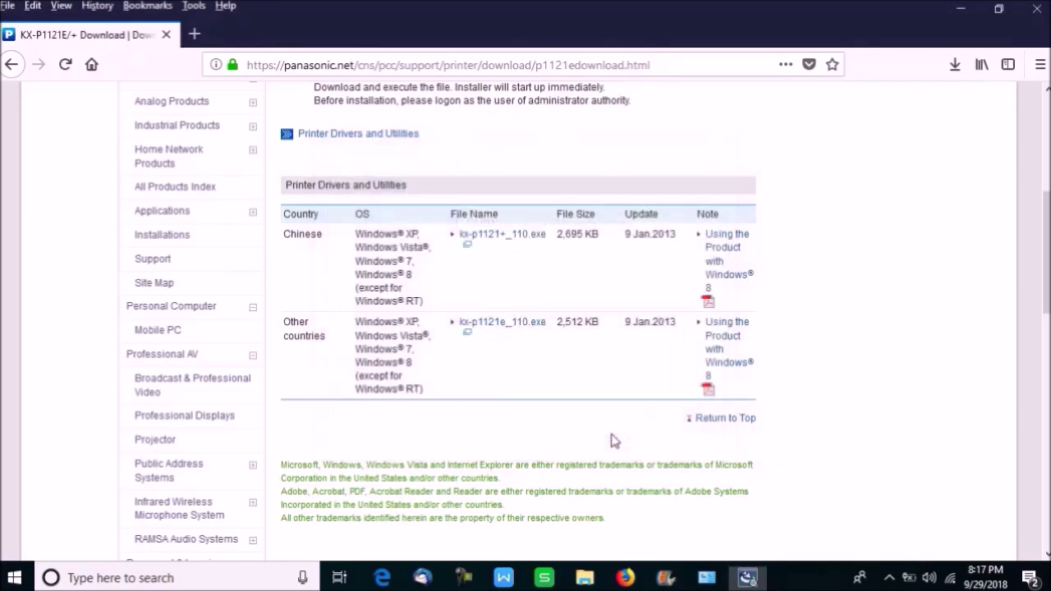
{"action": "left_click", "coordinate": [704, 581]}
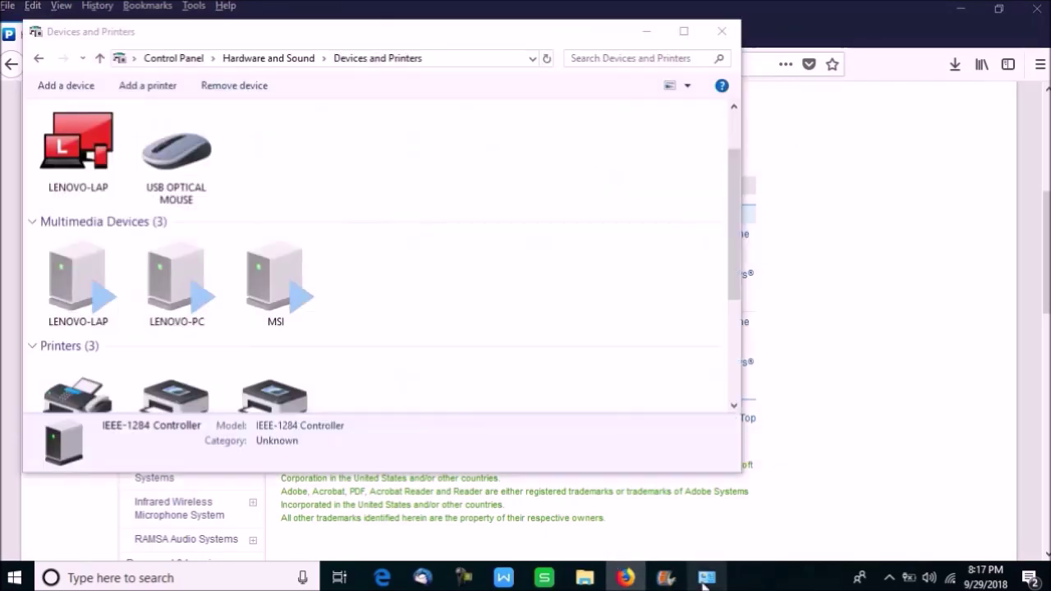
{"action": "scroll", "coordinate": [733, 337], "scroll_direction": "down", "scroll_amount": 3}
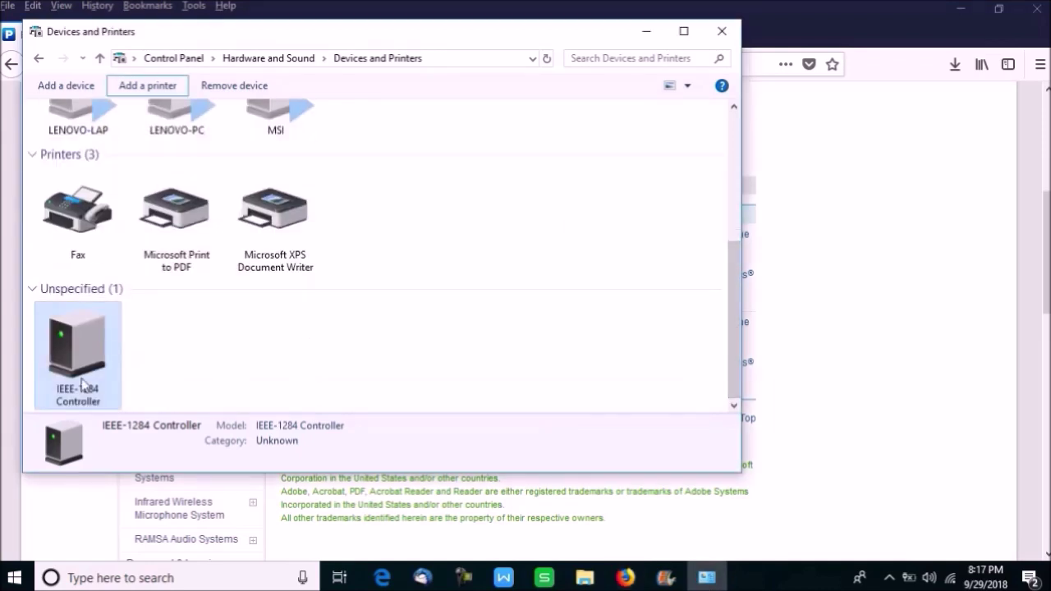
{"action": "left_click_drag", "start_coordinate": [735, 282], "coordinate": [738, 138]}
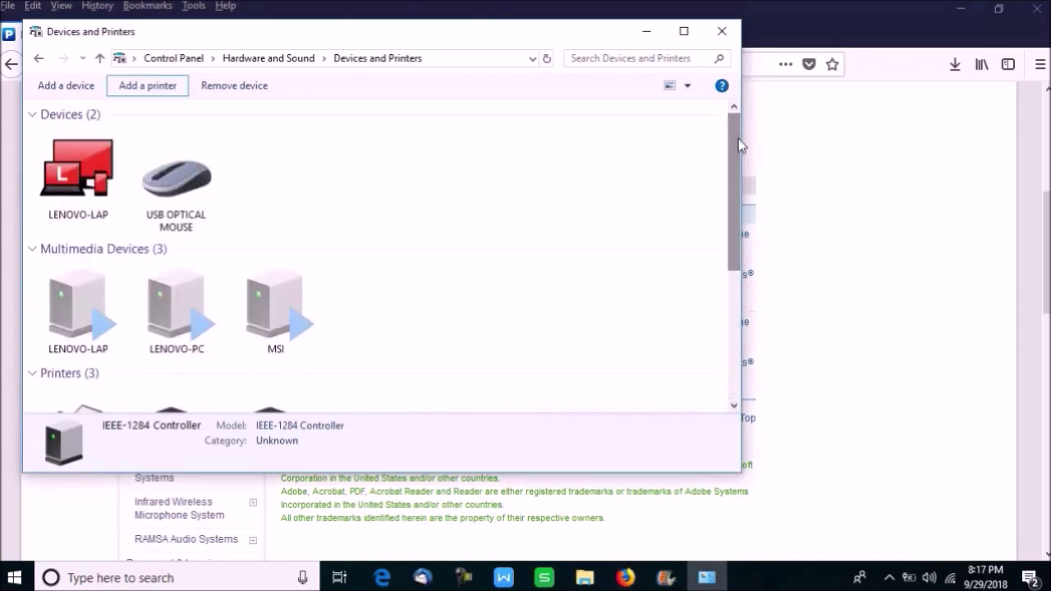
{"action": "left_click", "coordinate": [163, 91]}
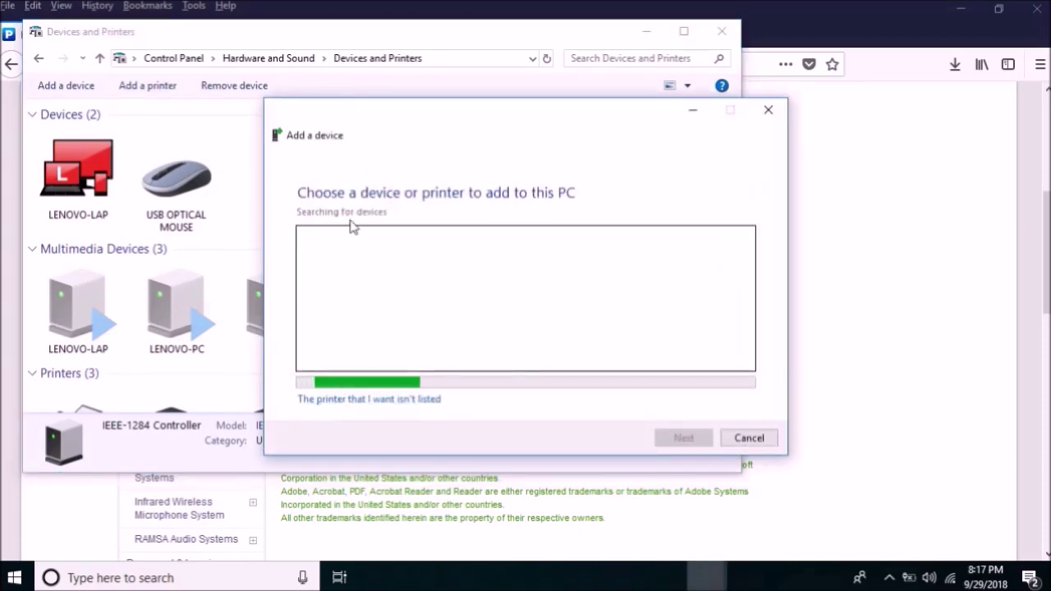
{"action": "left_click", "coordinate": [339, 400]}
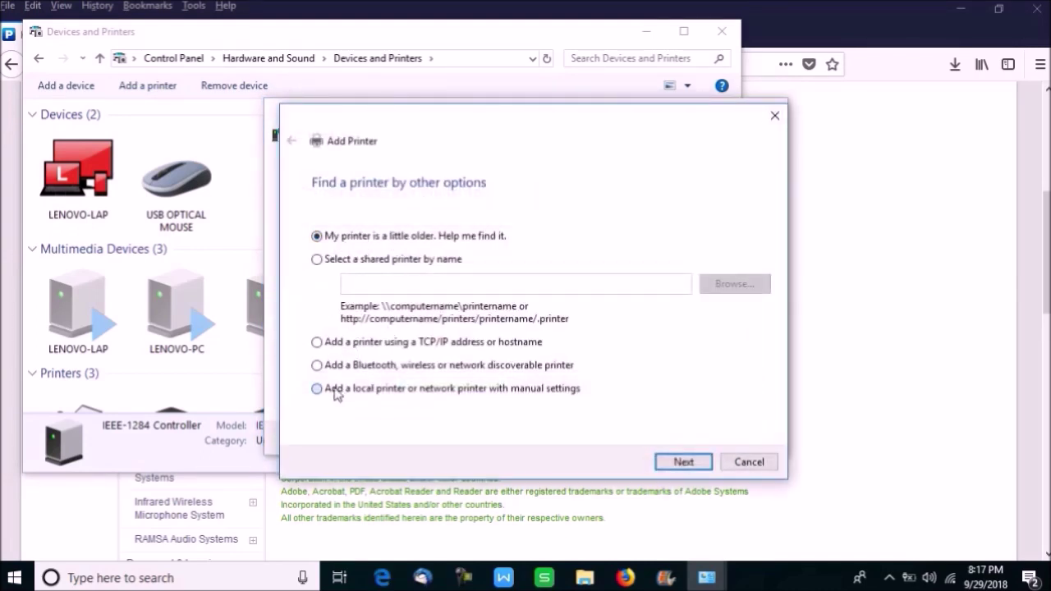
{"action": "left_click", "coordinate": [680, 462]}
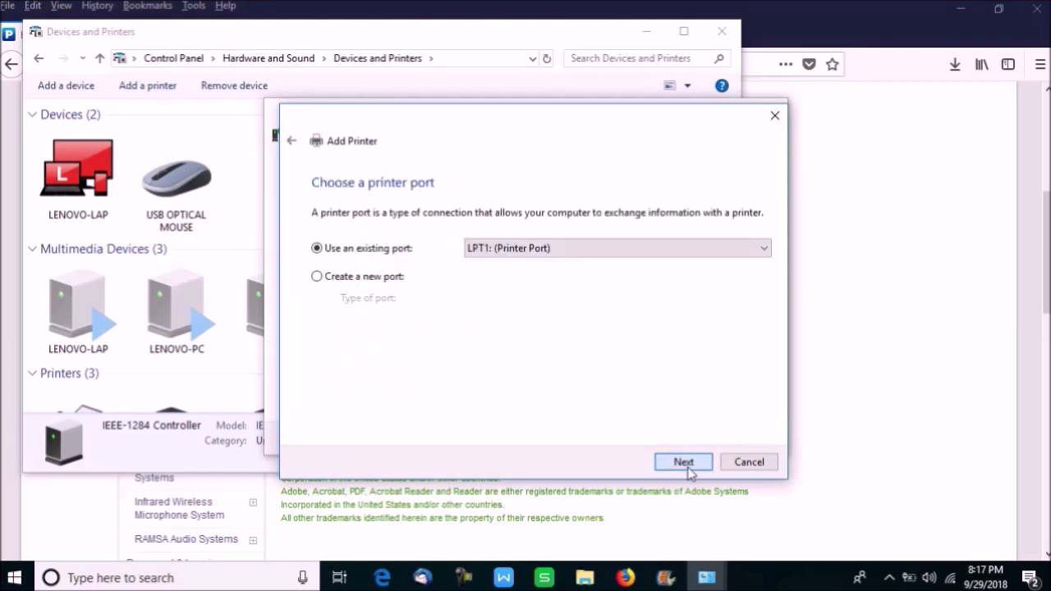
- Assign the printer to the existing port USB001 (Virtual printer port for USB)
{"action": "left_click", "coordinate": [534, 250]}
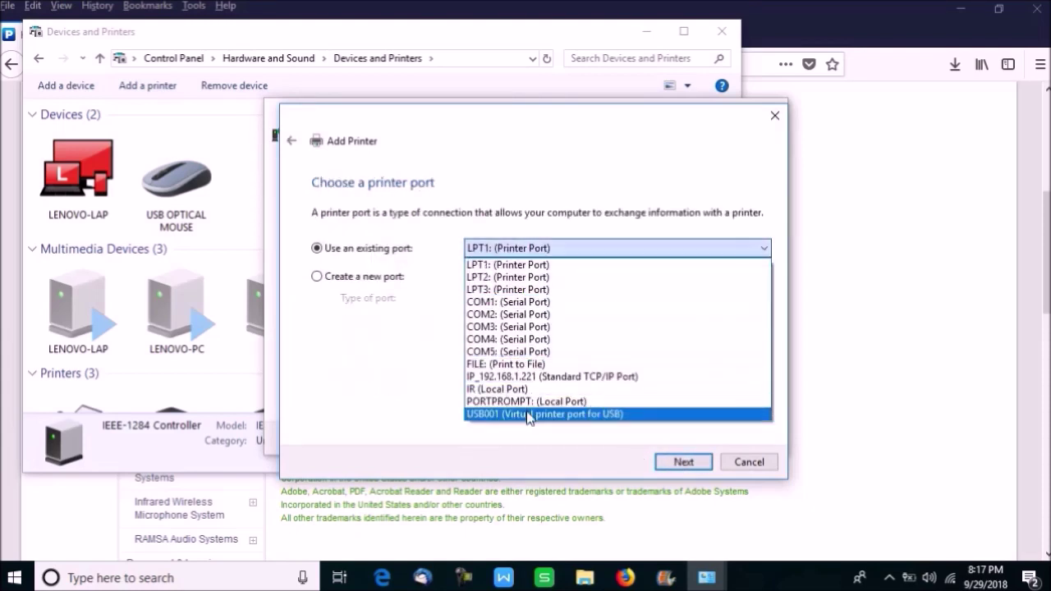
{"action": "left_click", "coordinate": [578, 415]}
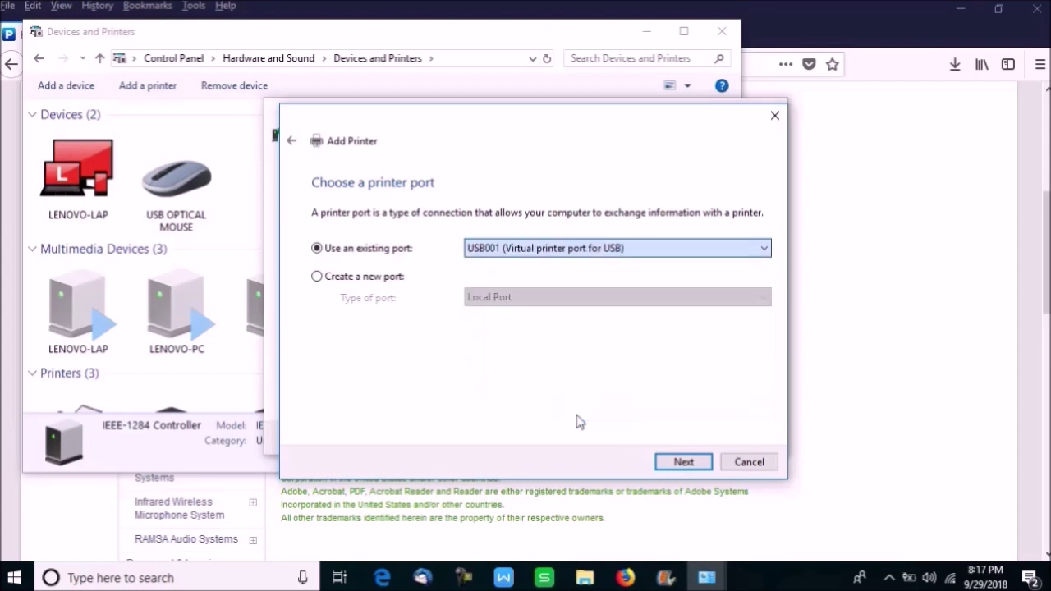
{"action": "left_click", "coordinate": [686, 462]}
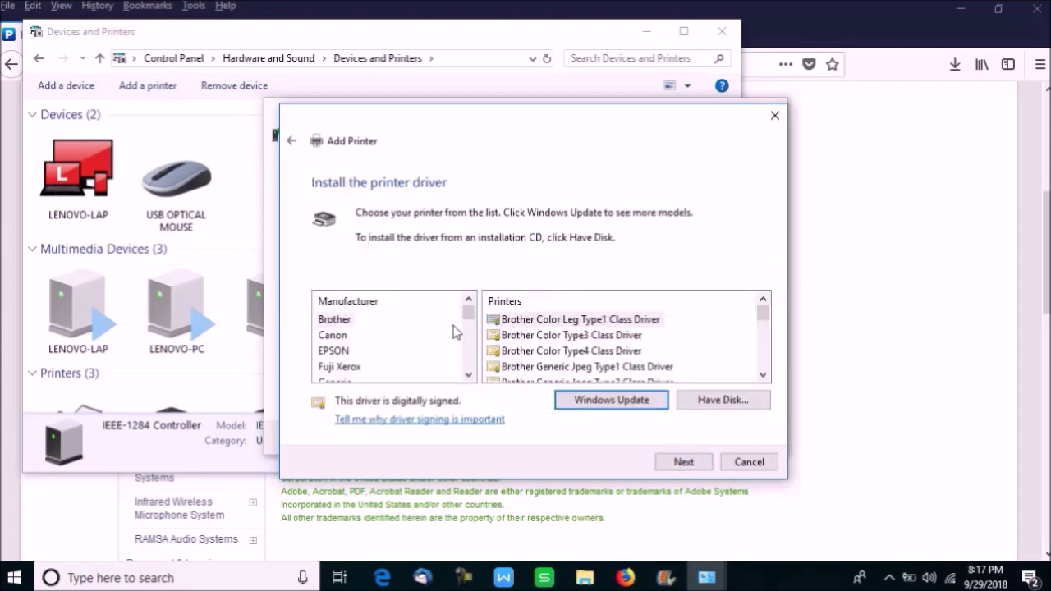
- Choose the manufacturer Panasonic and the Panasonic KX-P1121E driver for the new printer
{"action": "left_click", "coordinate": [328, 325]}
{"action": "scroll", "coordinate": [328, 325], "scroll_direction": "down", "scroll_amount": 5}
{"action": "left_click", "coordinate": [346, 321]}
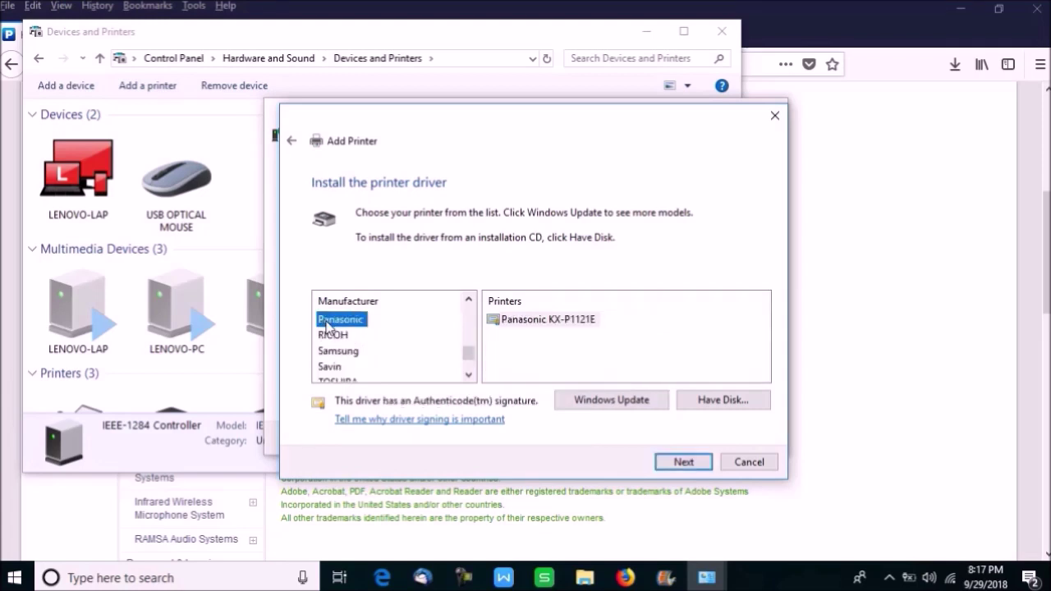
{"action": "left_click", "coordinate": [508, 322]}
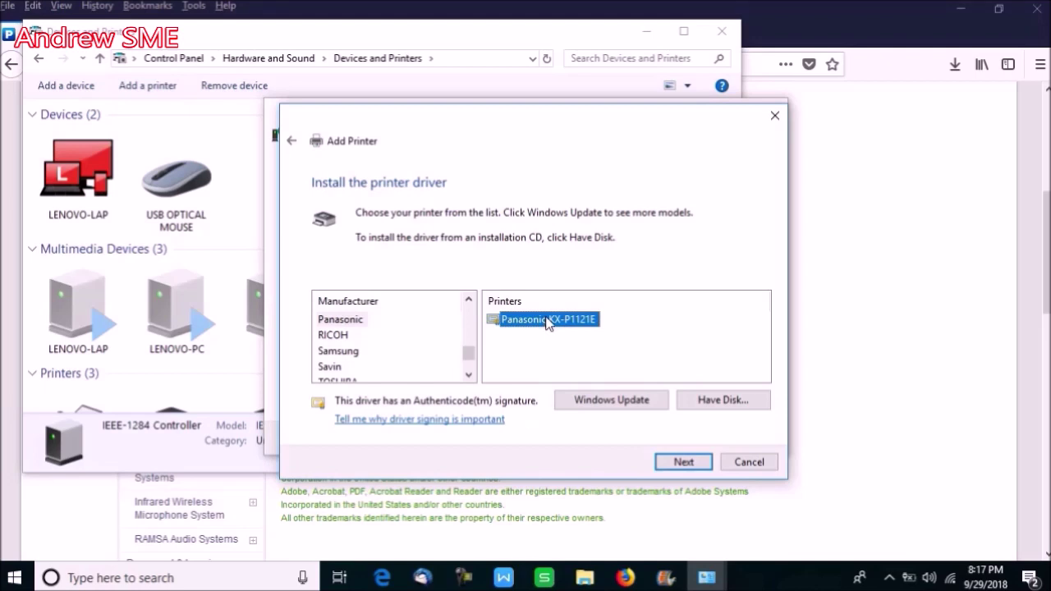
{"action": "left_click", "coordinate": [686, 463]}
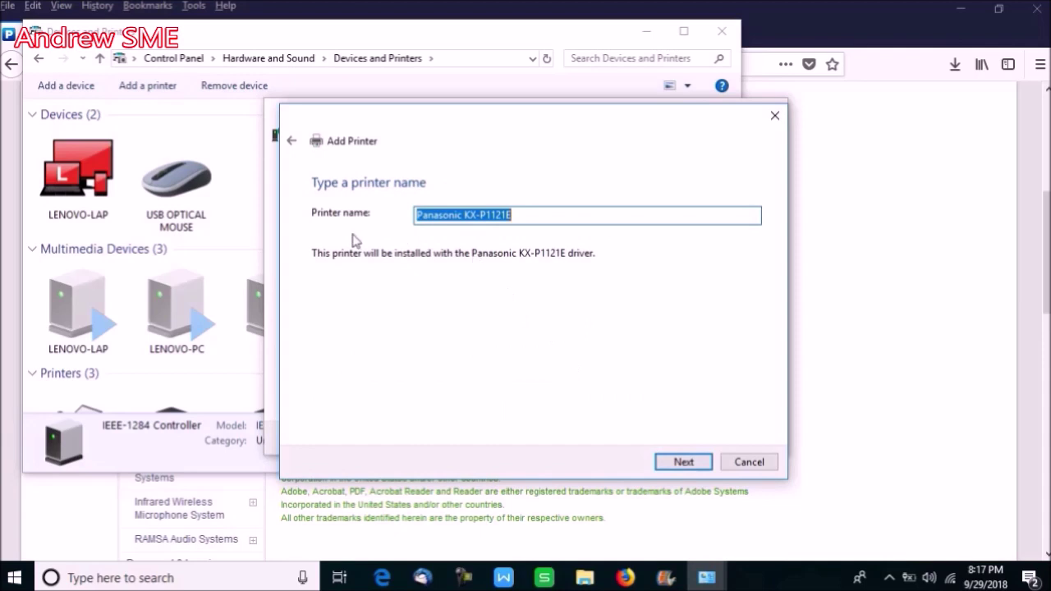
- Add the printer under the suggested name Panasonic KX-P1121E without sharing it, and print a test page
{"action": "left_click", "coordinate": [678, 460]}
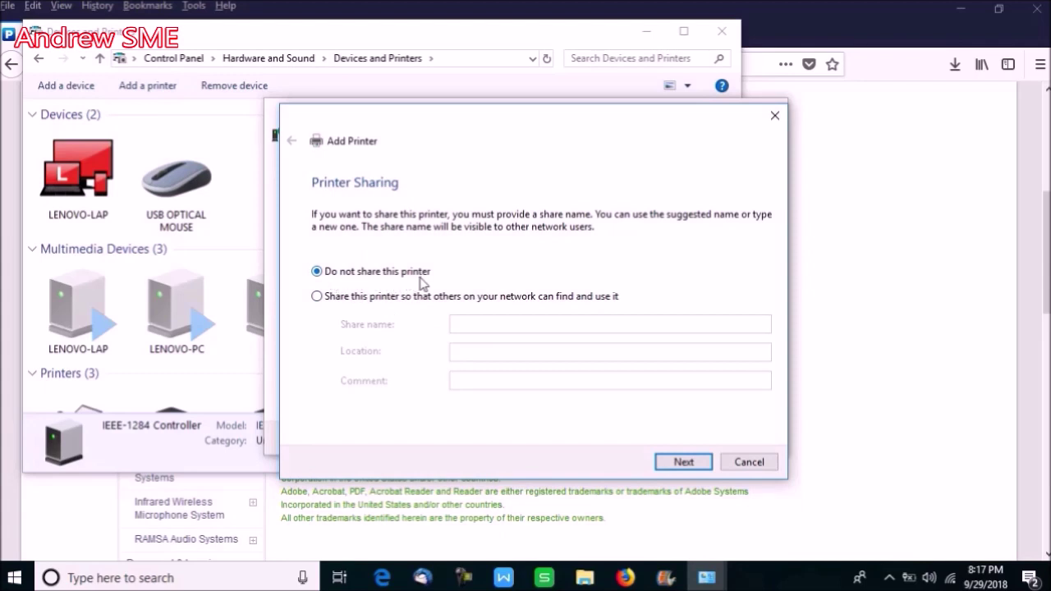
{"action": "left_click", "coordinate": [683, 461]}
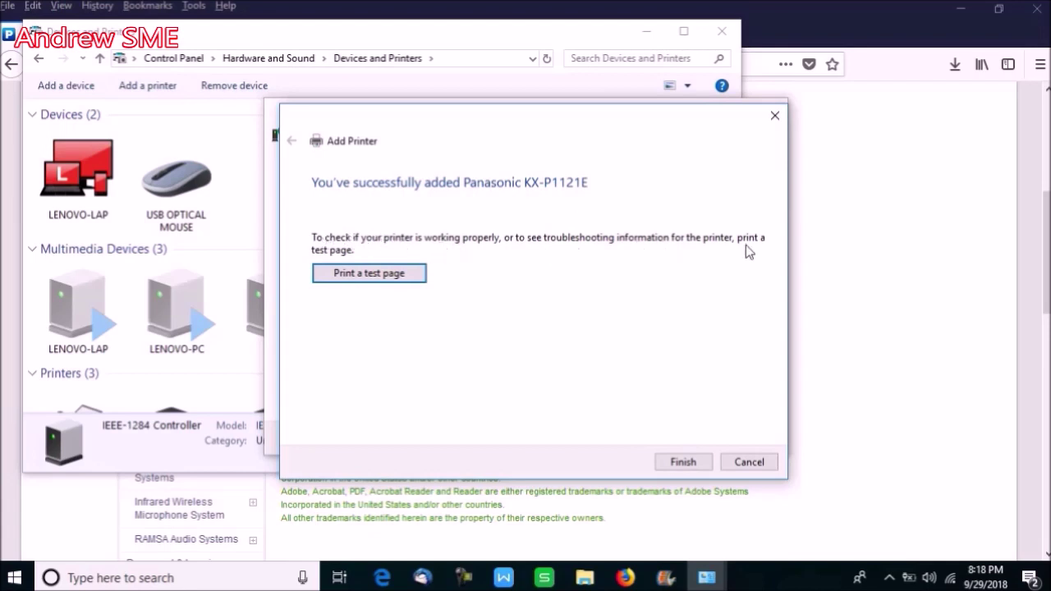
{"action": "left_click", "coordinate": [366, 282]}
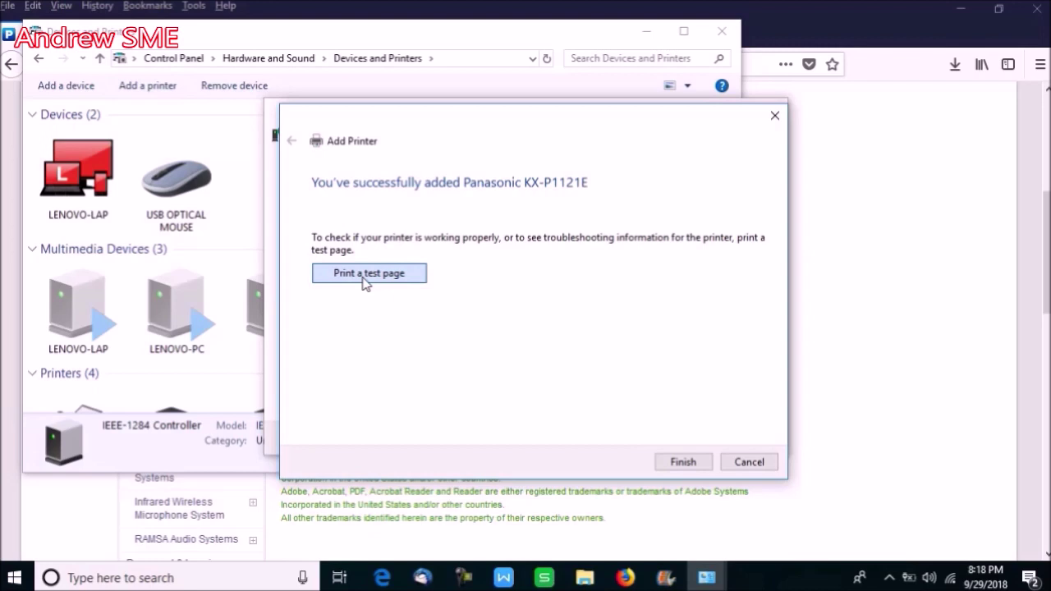